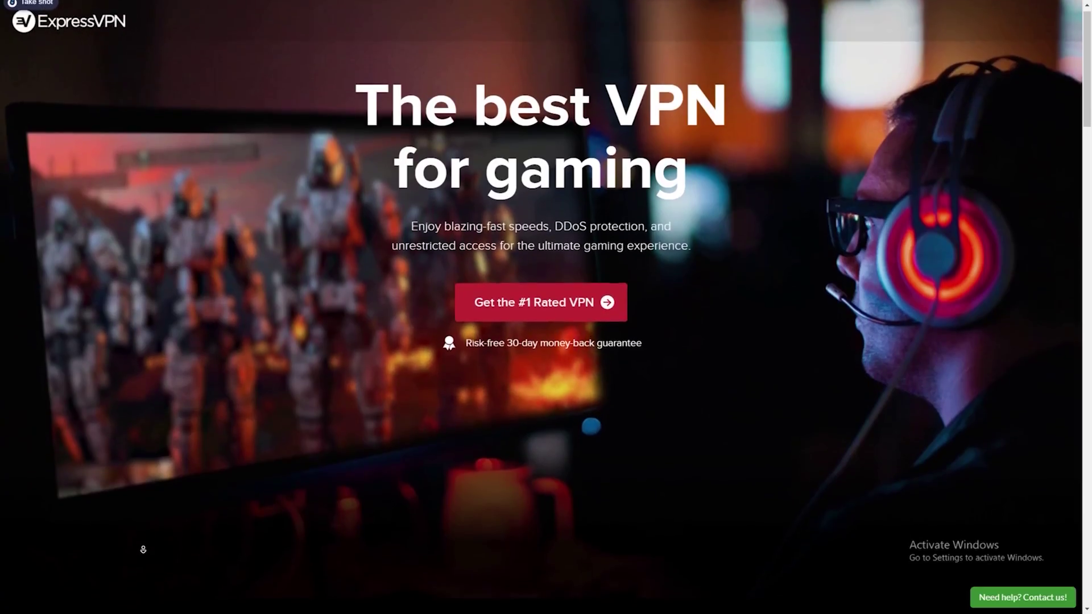
Scroll the ExpressVPN gaming page past 'How to set up ExpressVPN for gaming'
scroll(143, 549, down, 1)
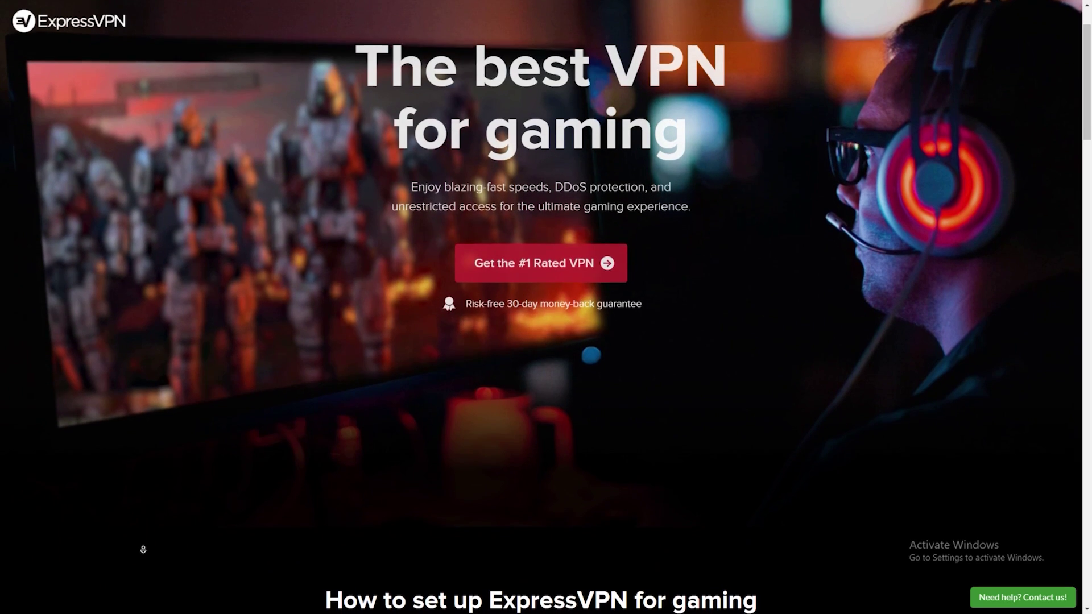
scroll(143, 549, down, 2)
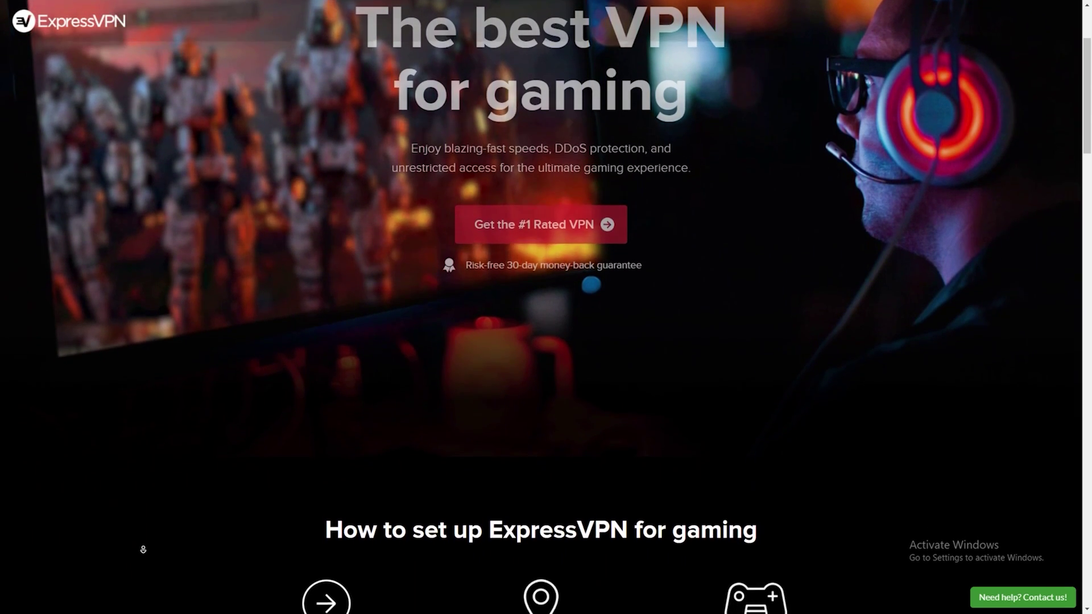
scroll(143, 550, down, 2)
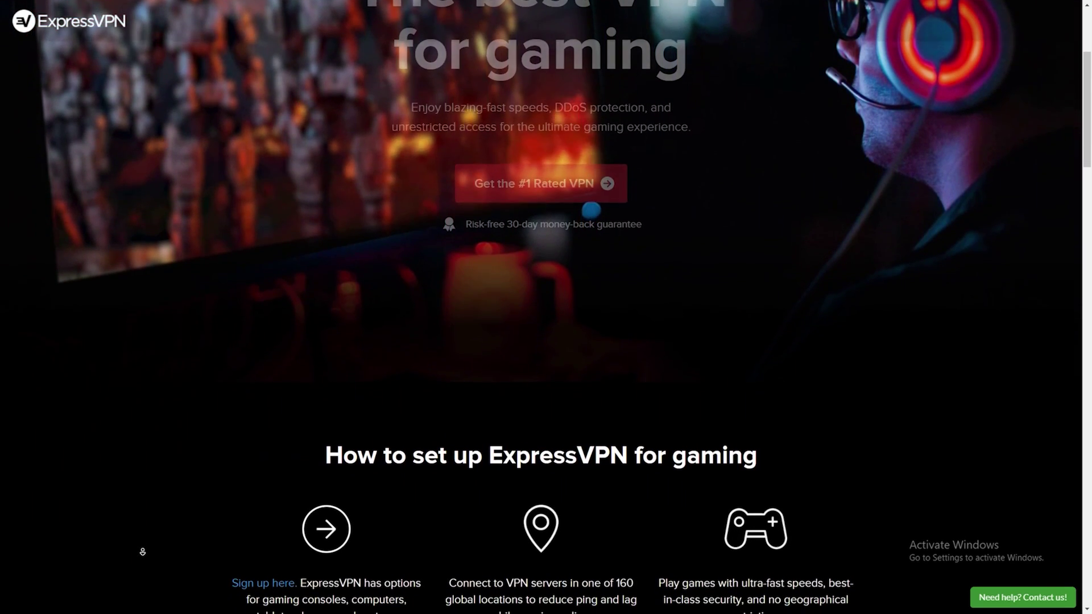
scroll(142, 553, down, 2)
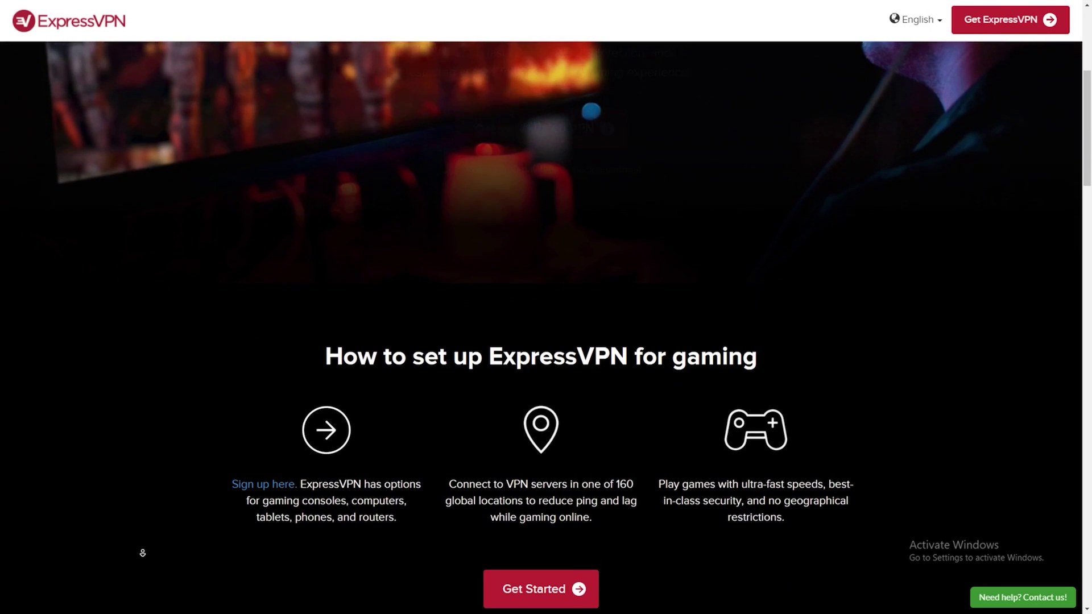
scroll(142, 553, down, 2)
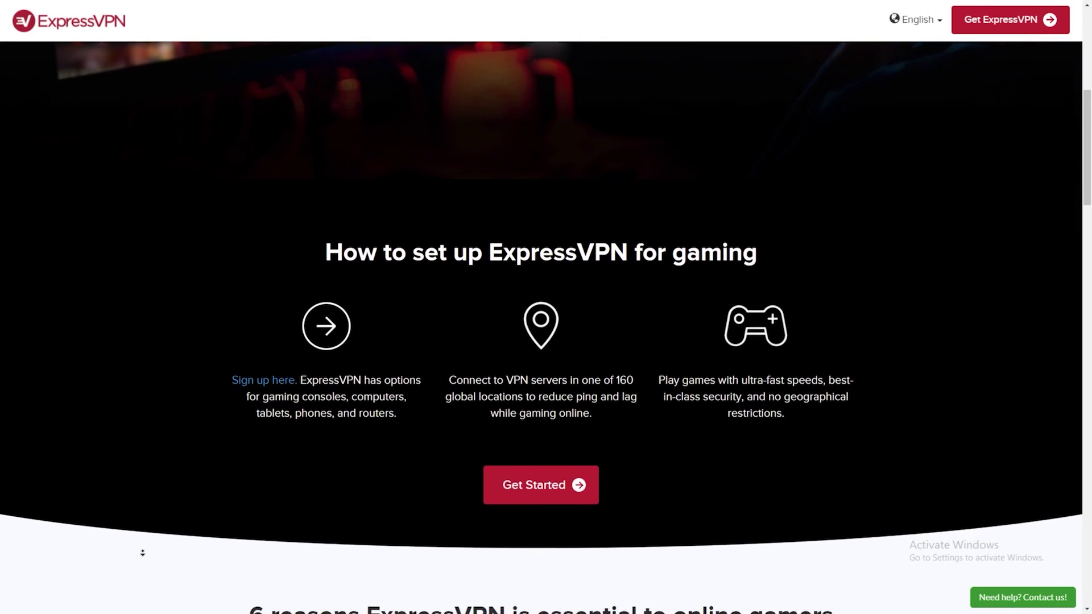
scroll(143, 553, down, 2)
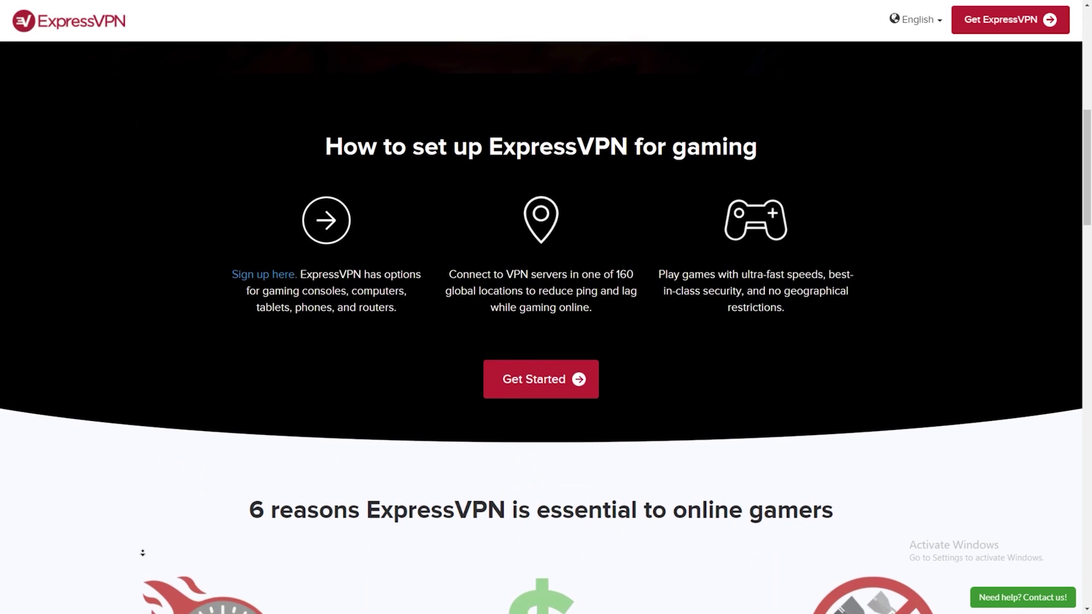
scroll(142, 552, down, 1)
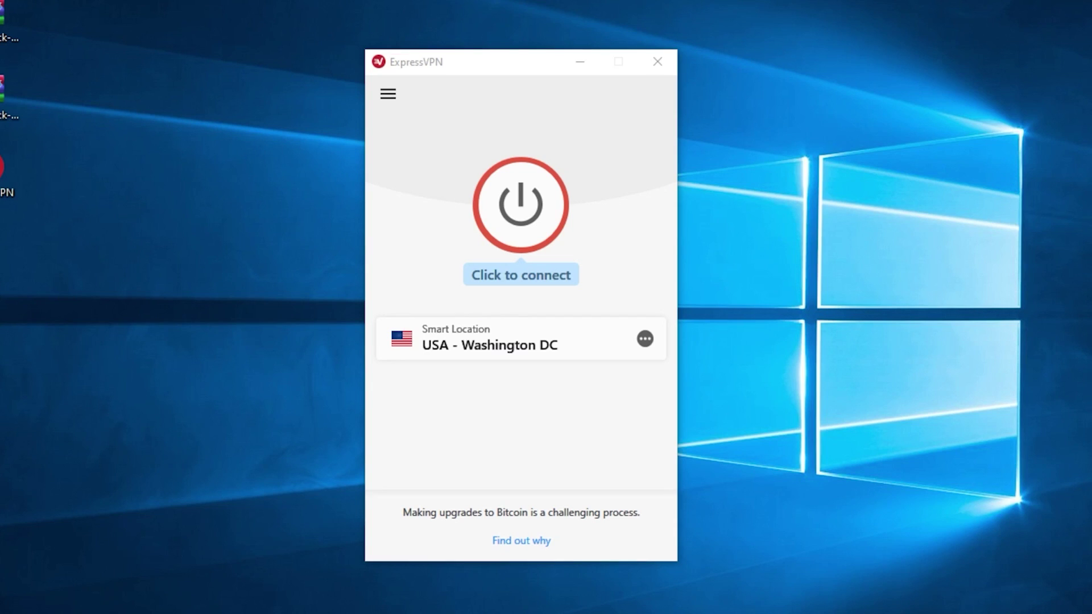
Connect to USA - Washington DC, then browse All Locations down to the Asia Pacific servers
click(512, 210)
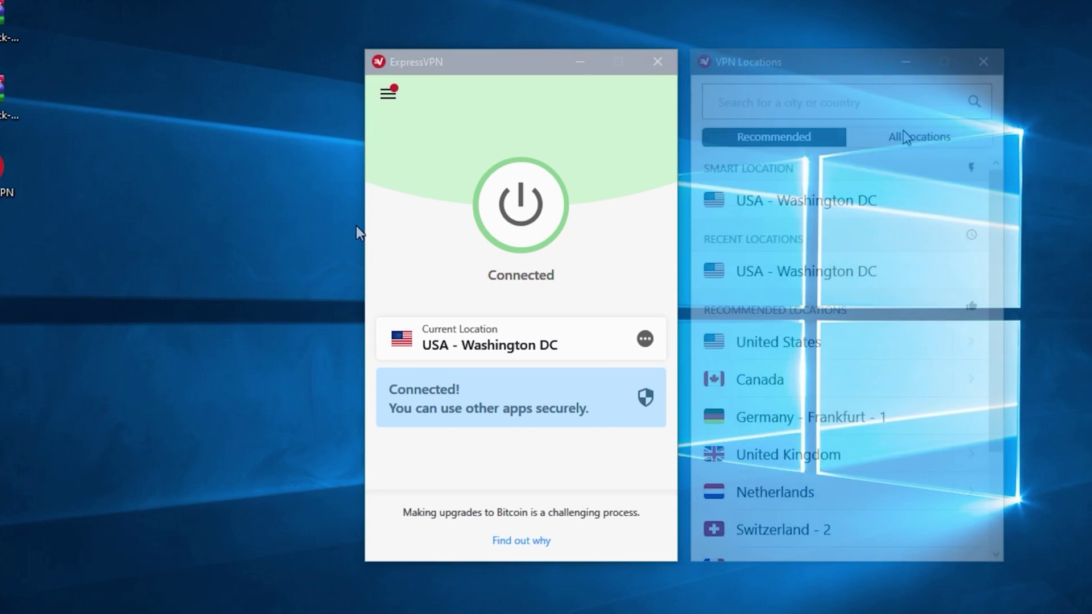
click(853, 186)
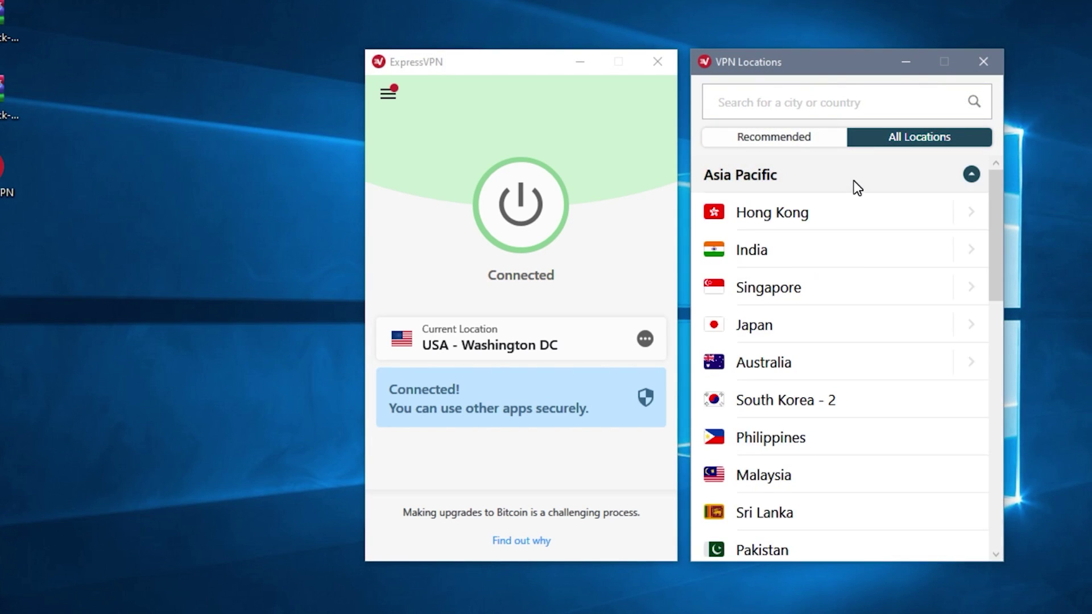
scroll(873, 246, down, 12)
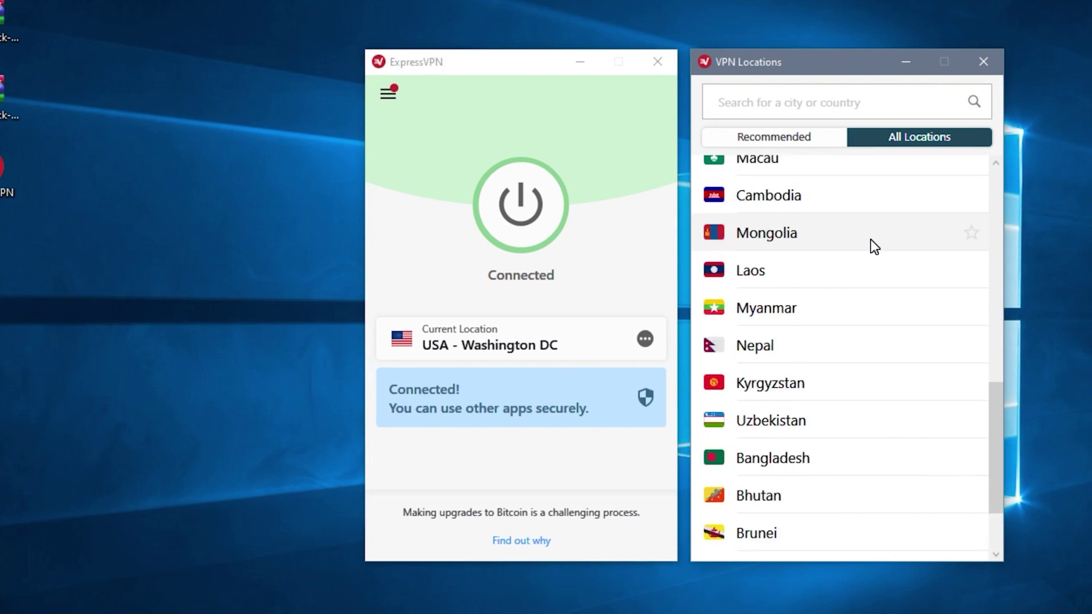
click(805, 136)
click(899, 139)
scroll(900, 181, up, 12)
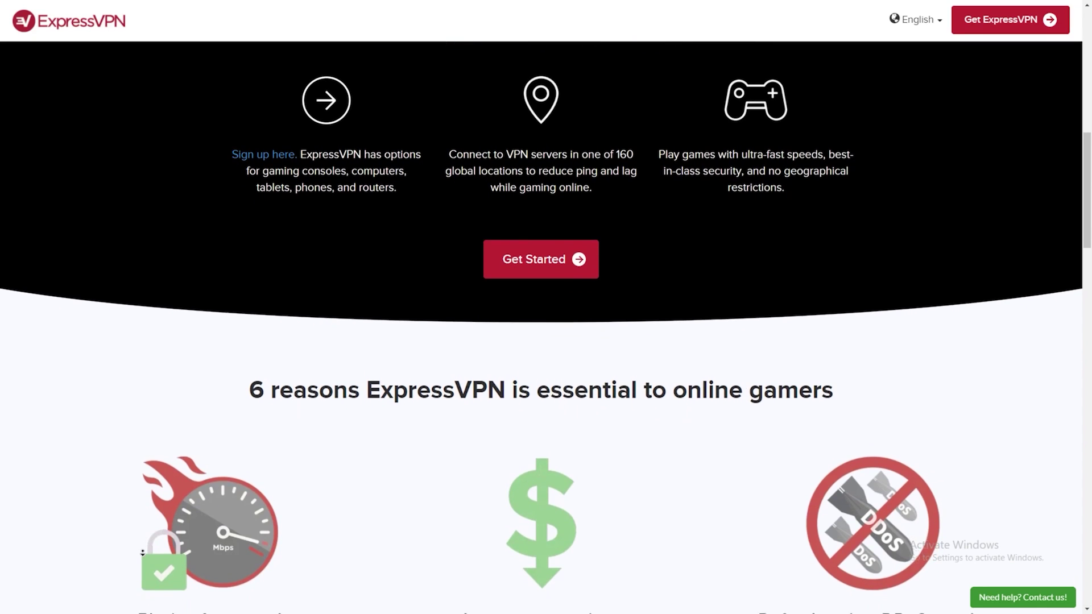
scroll(142, 554, down, 3)
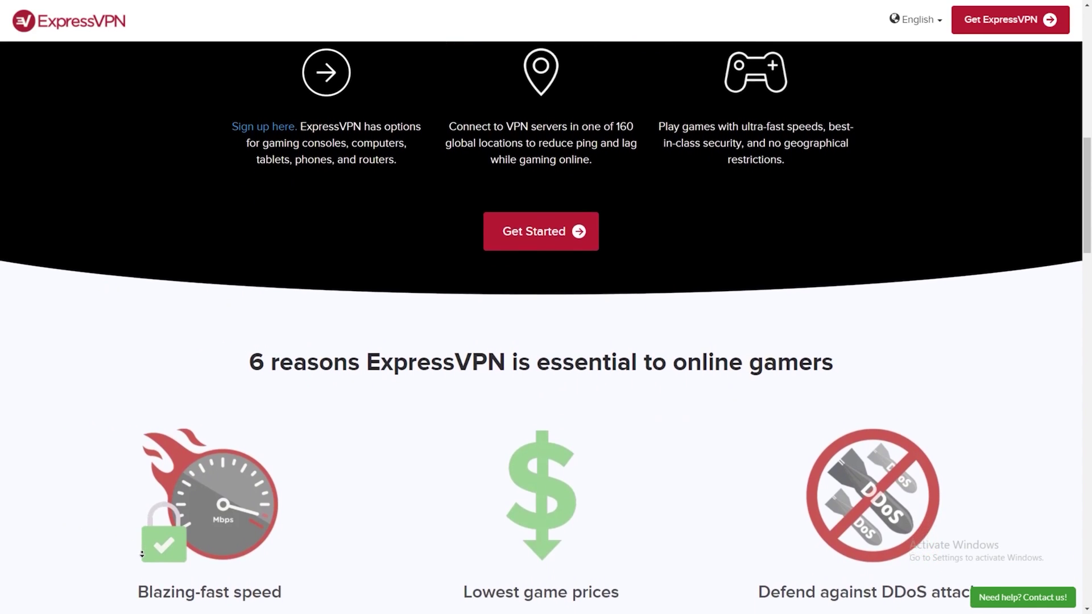
Scroll past the '6 reasons' section to the 'What customers say about us' tweets
scroll(142, 553, down, 2)
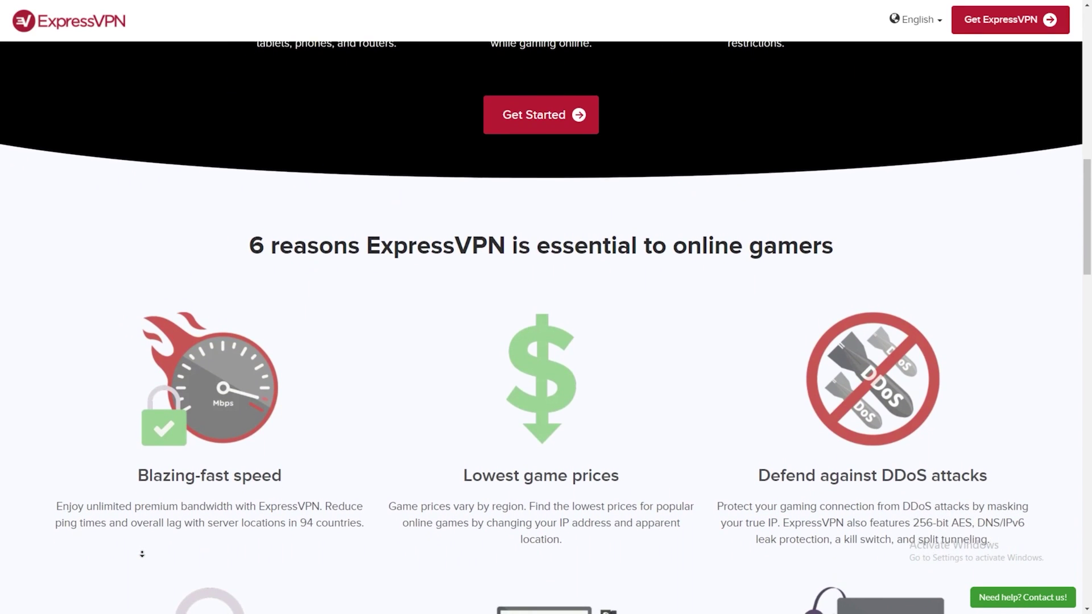
scroll(142, 554, down, 2)
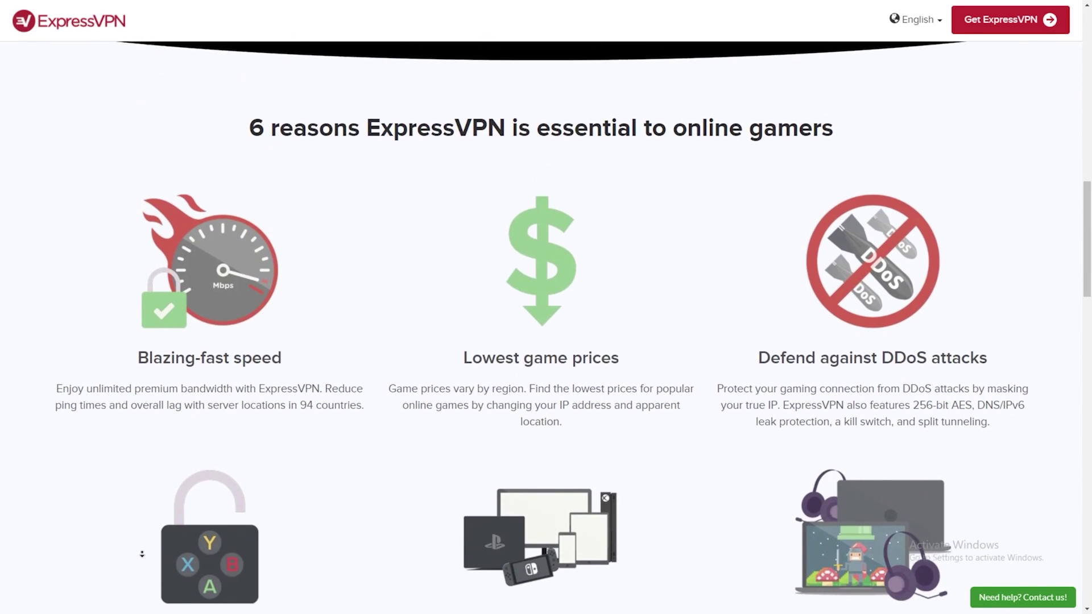
scroll(142, 553, down, 2)
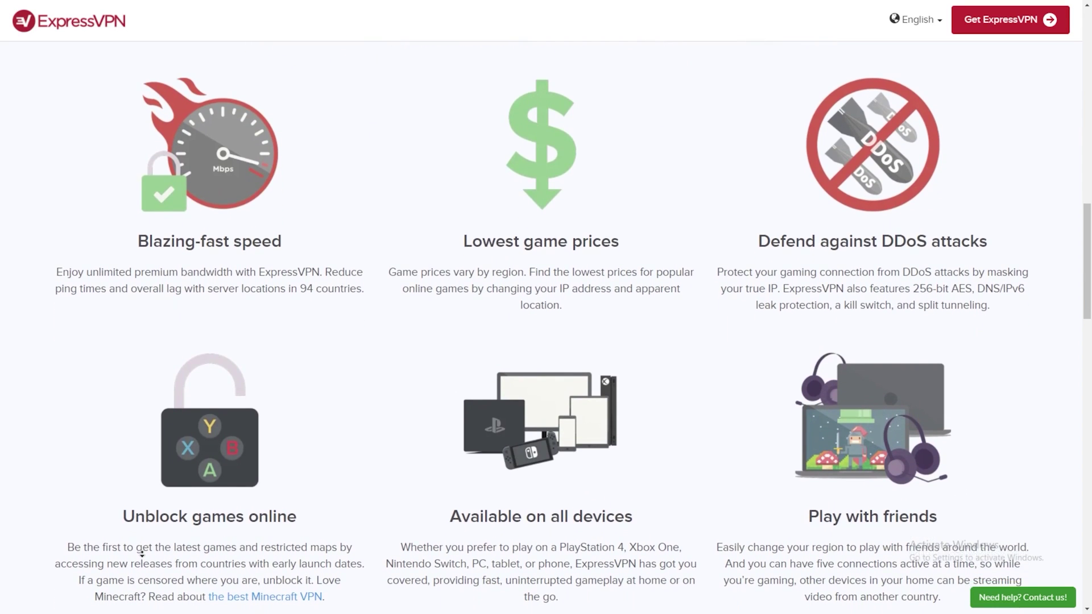
scroll(142, 555, down, 2)
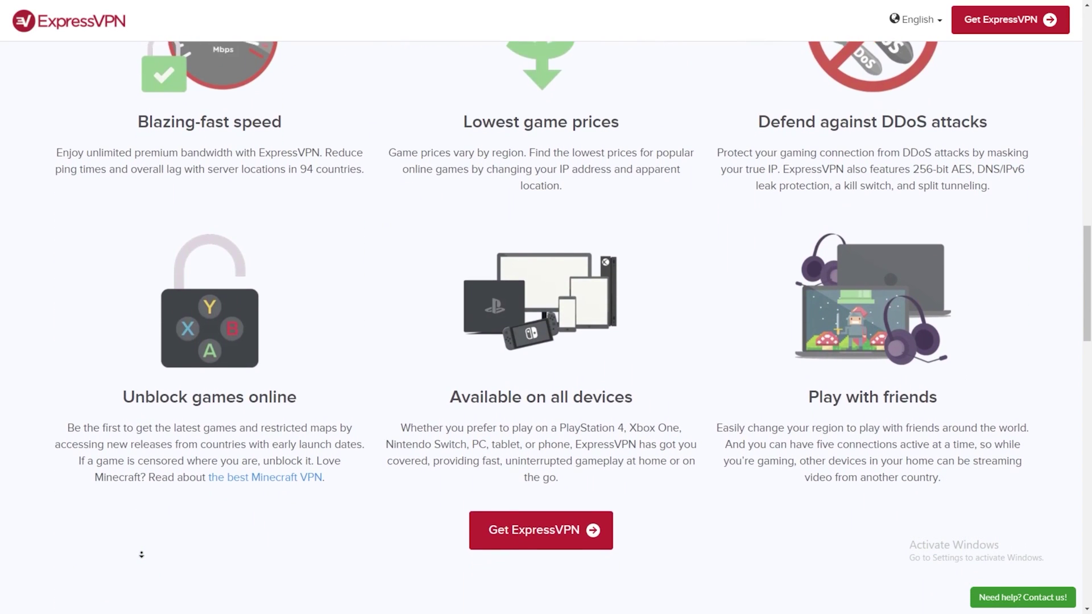
scroll(140, 557, down, 2)
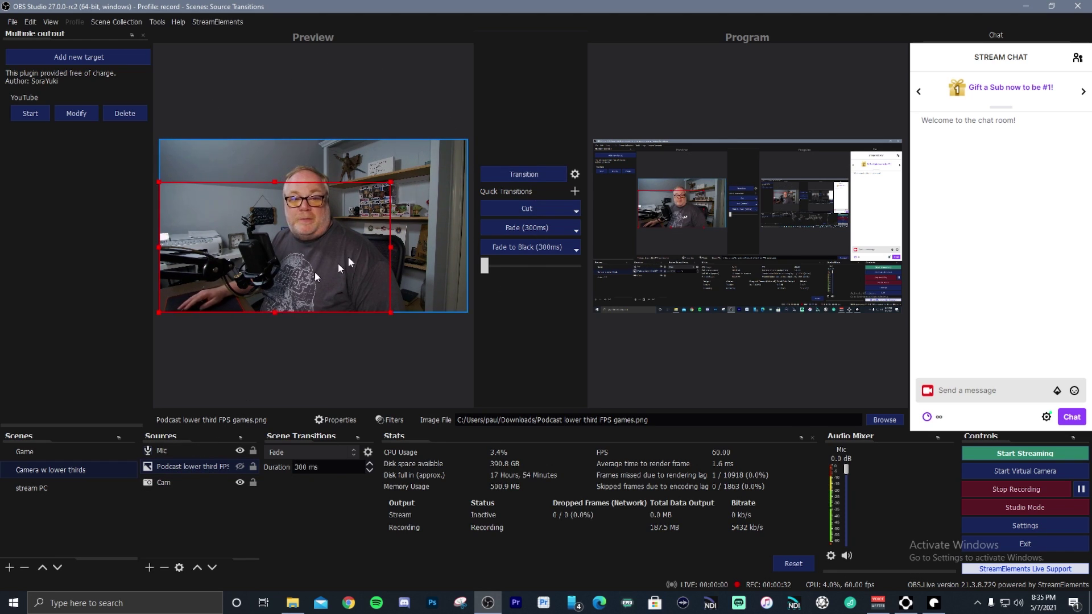
Give the Podcast lower third a Slide show transition with direction Right
right_click(192, 469)
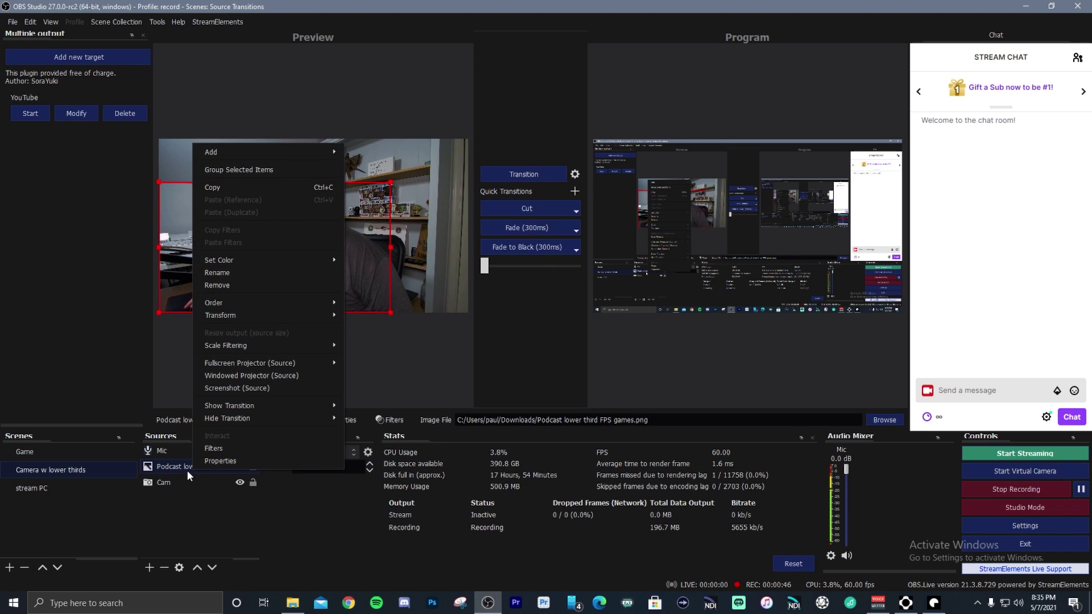
mouse_move(249, 408)
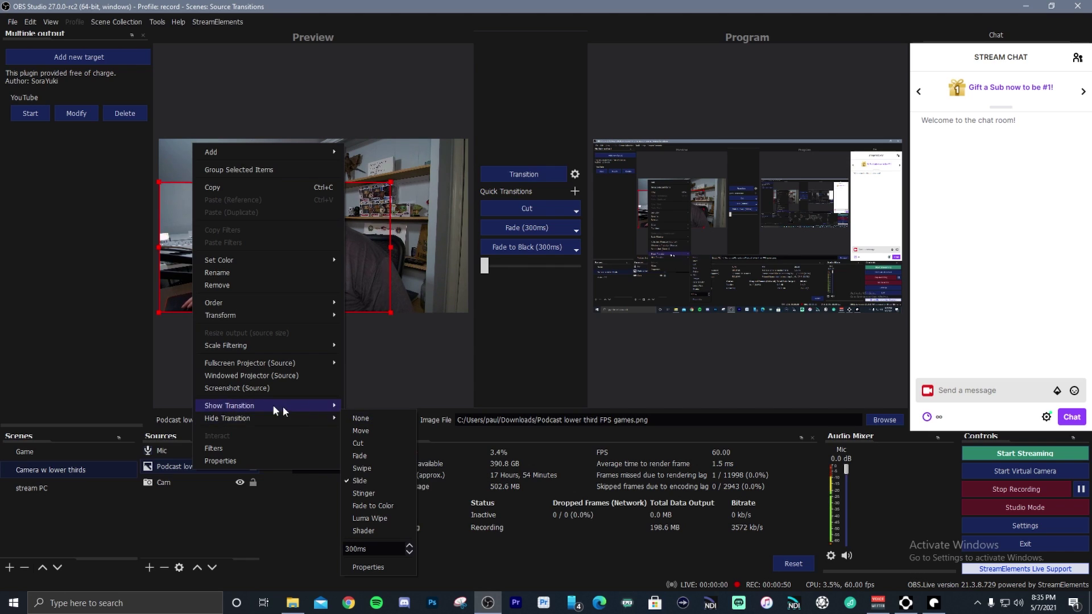
mouse_move(282, 407)
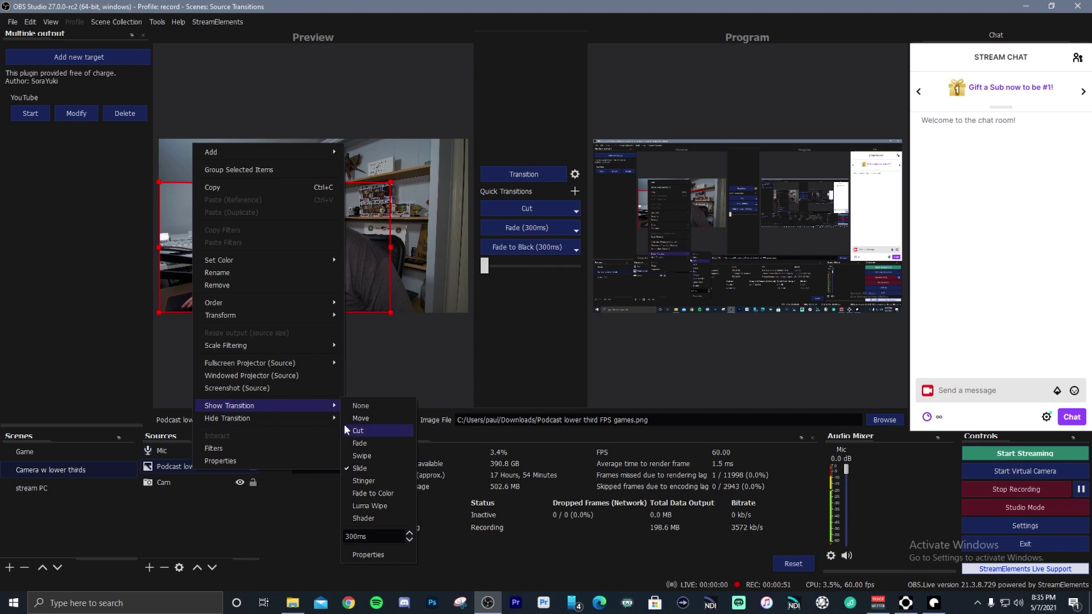
click(374, 470)
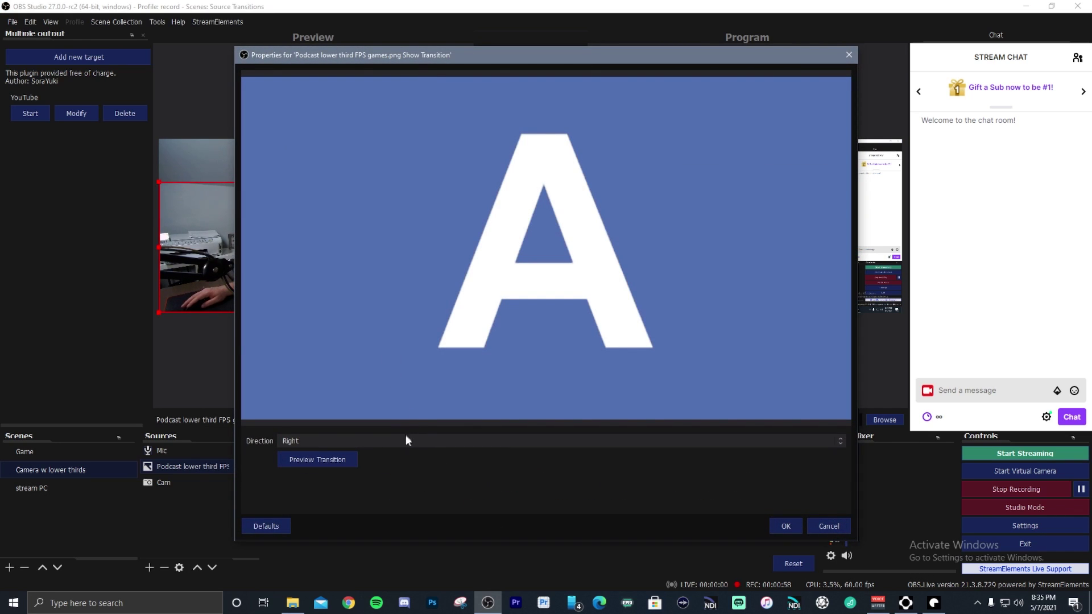
click(337, 439)
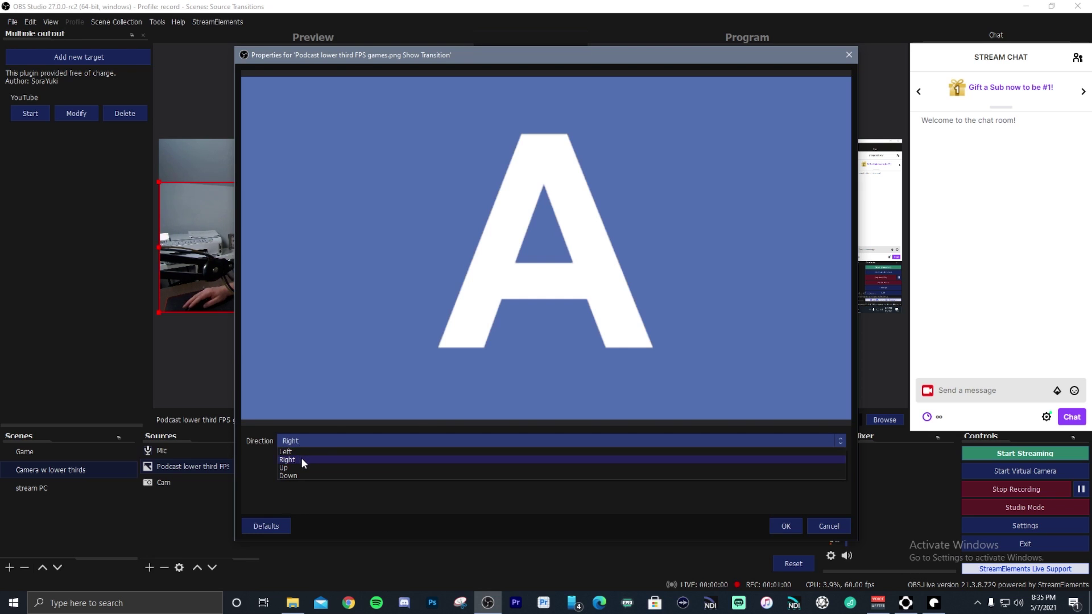
click(636, 516)
click(785, 527)
Set the Podcast lower third's hide transition to Slide with direction Left
right_click(223, 467)
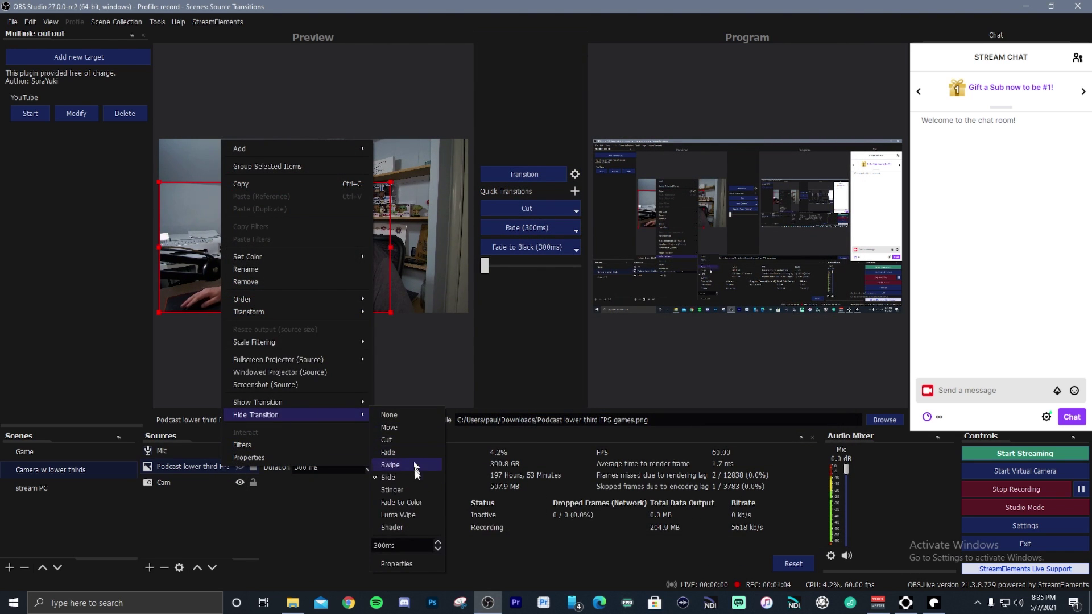
click(410, 470)
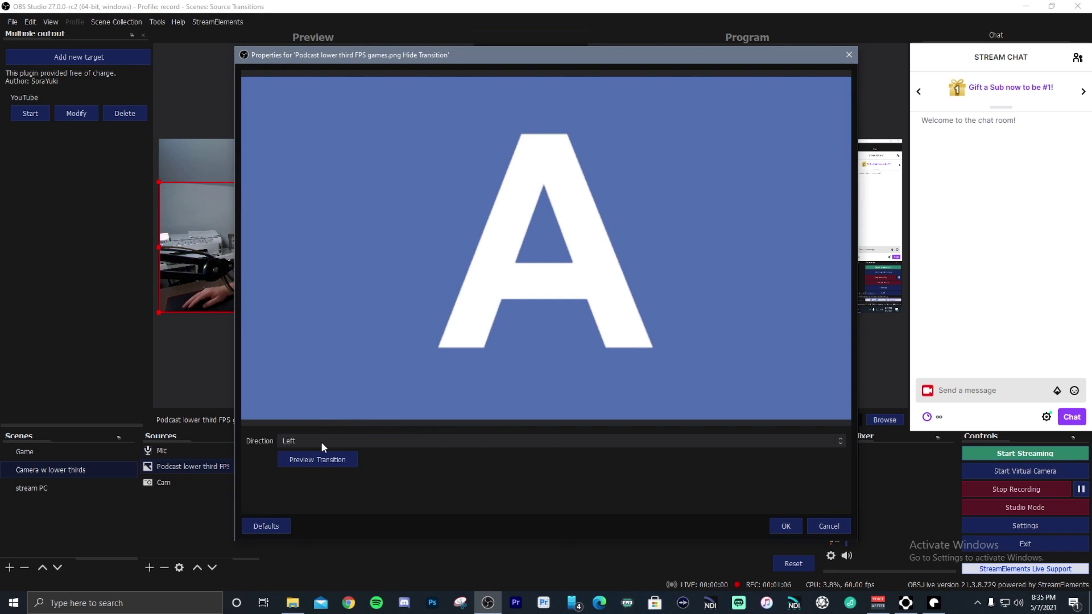
click(771, 524)
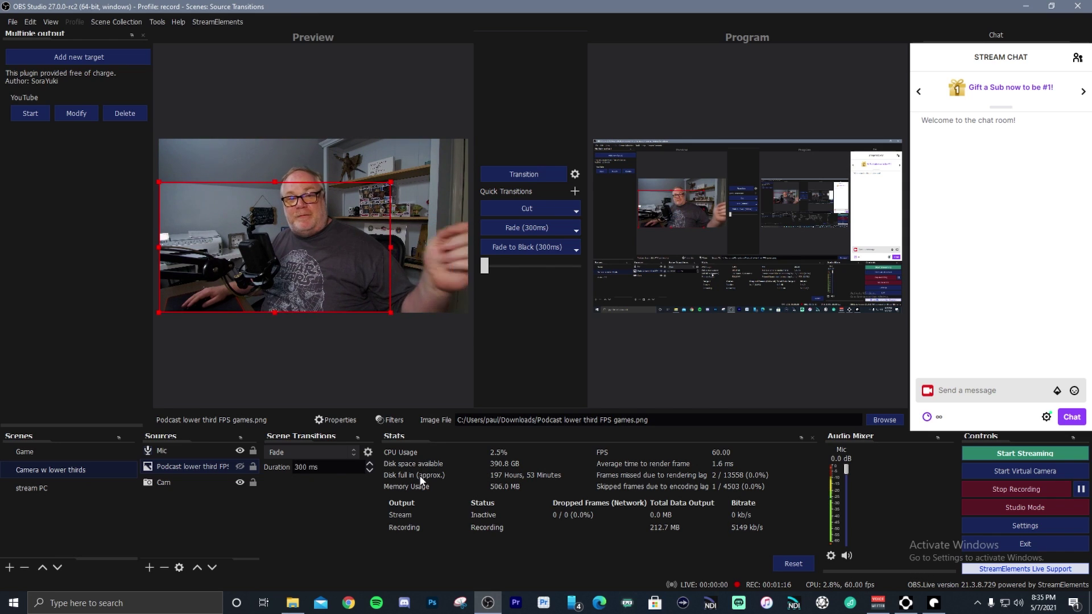
click(241, 470)
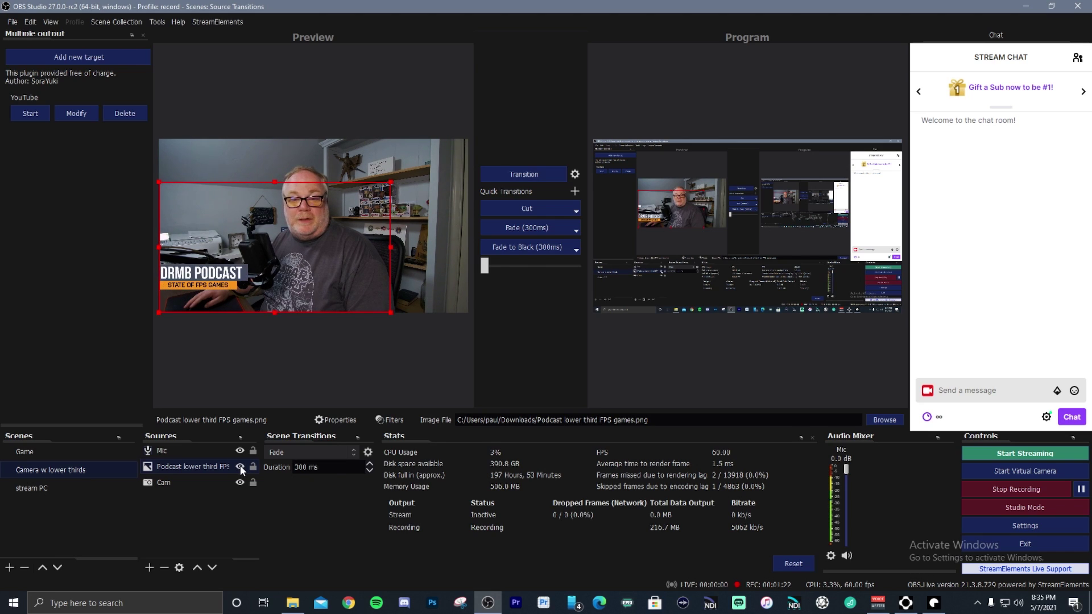
click(241, 468)
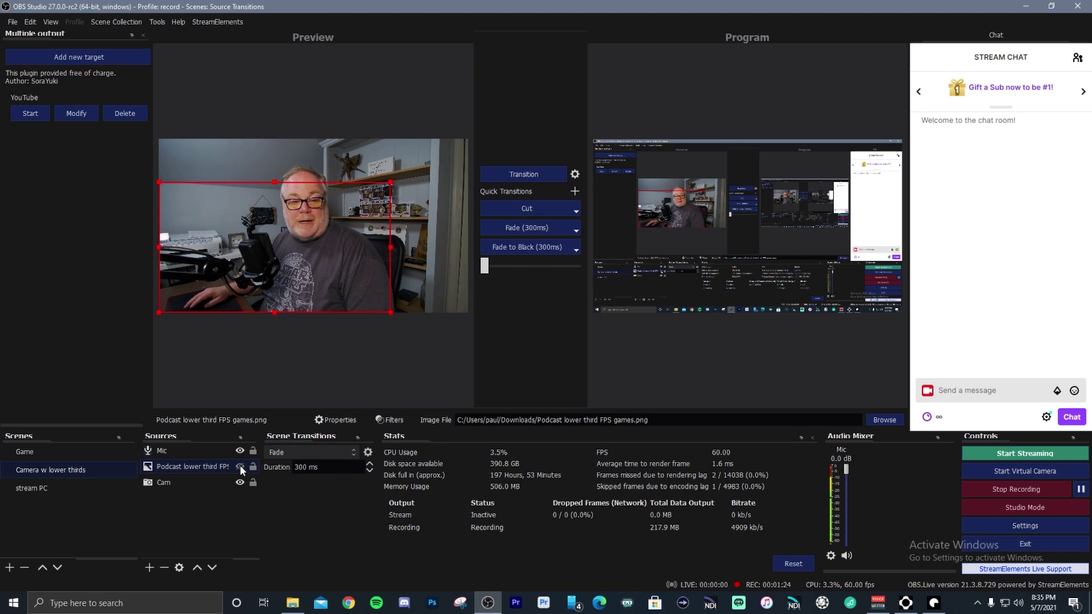
click(241, 468)
click(242, 468)
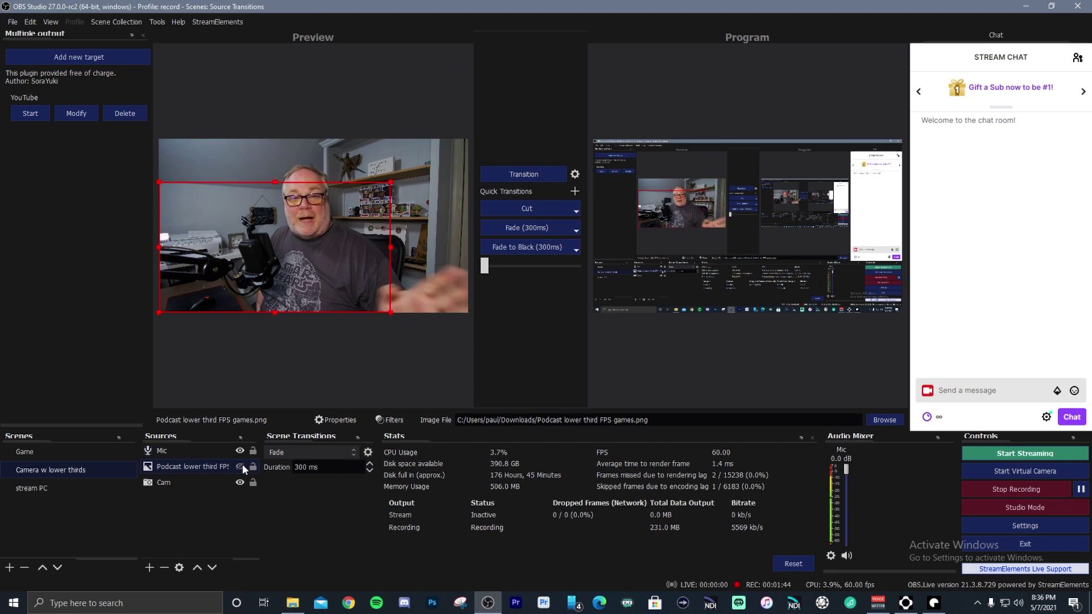
click(243, 465)
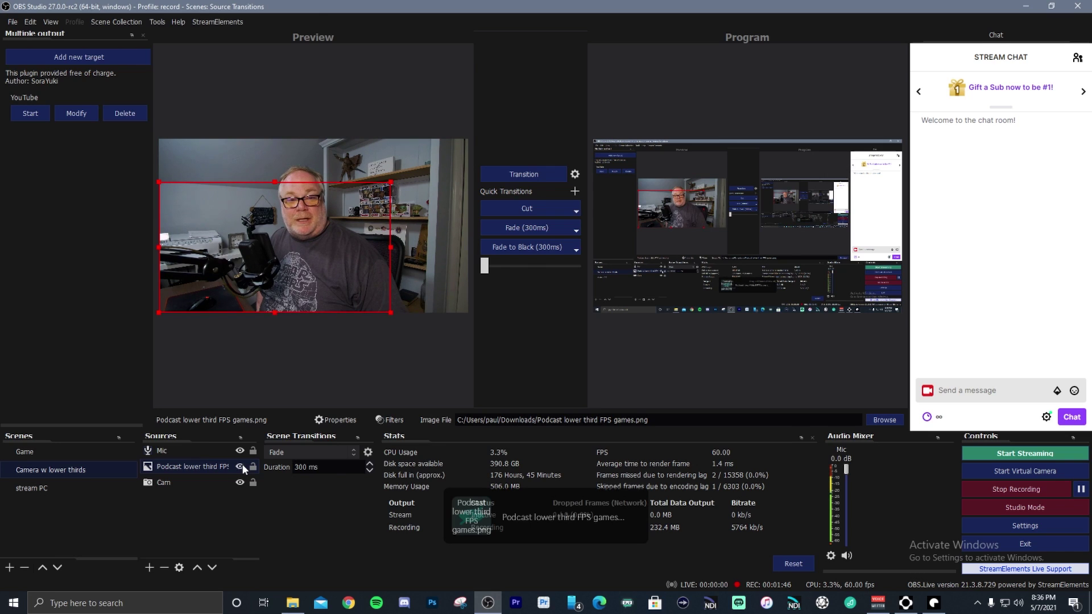
click(240, 467)
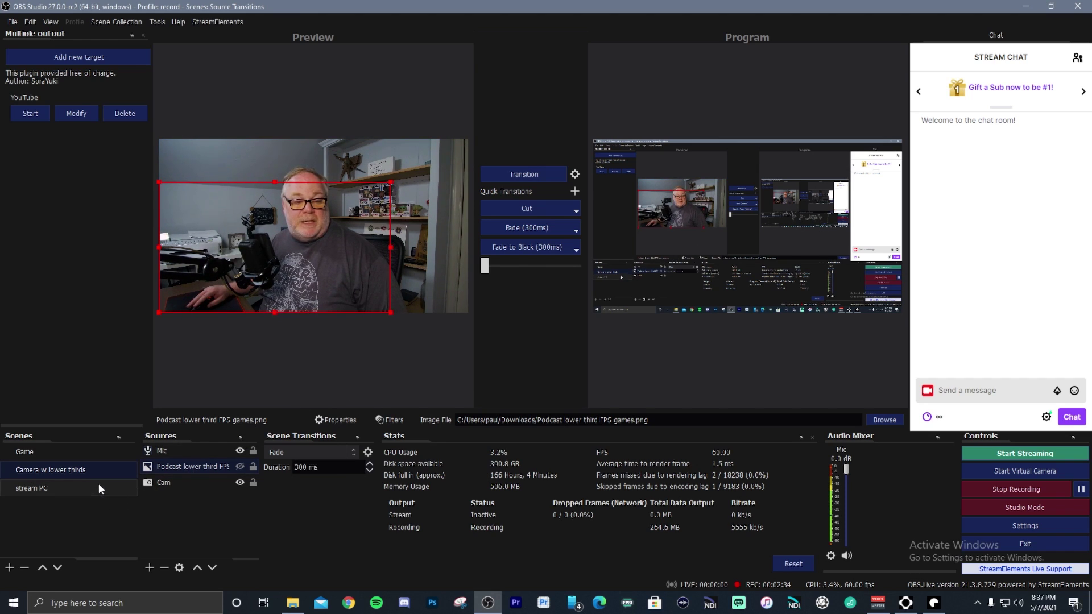
In the Game scene, select the Cam source and bring up its Show Transition submenu
click(70, 455)
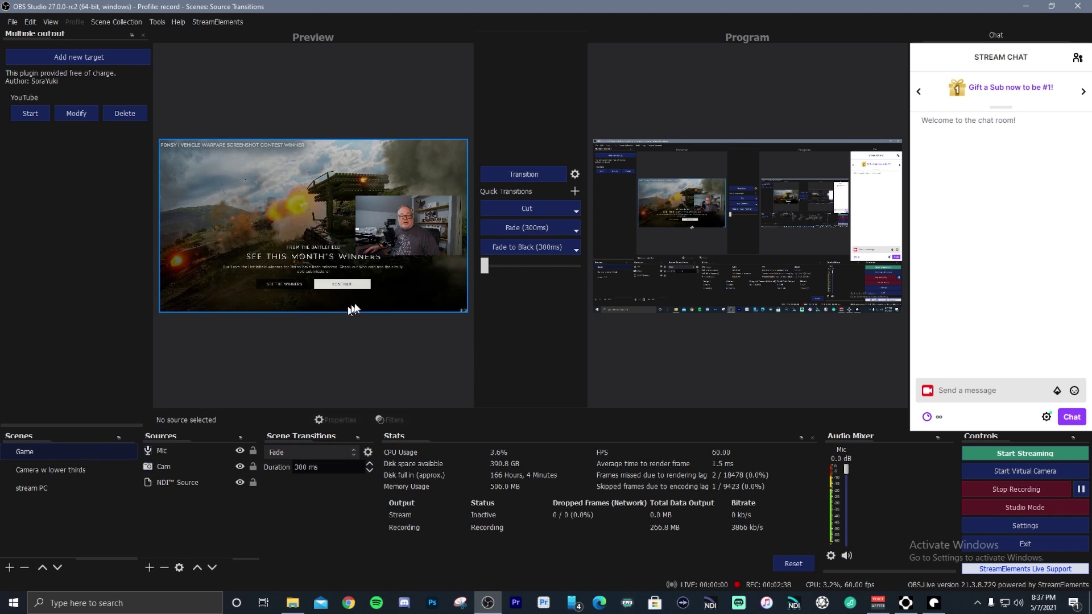
click(194, 470)
right_click(193, 470)
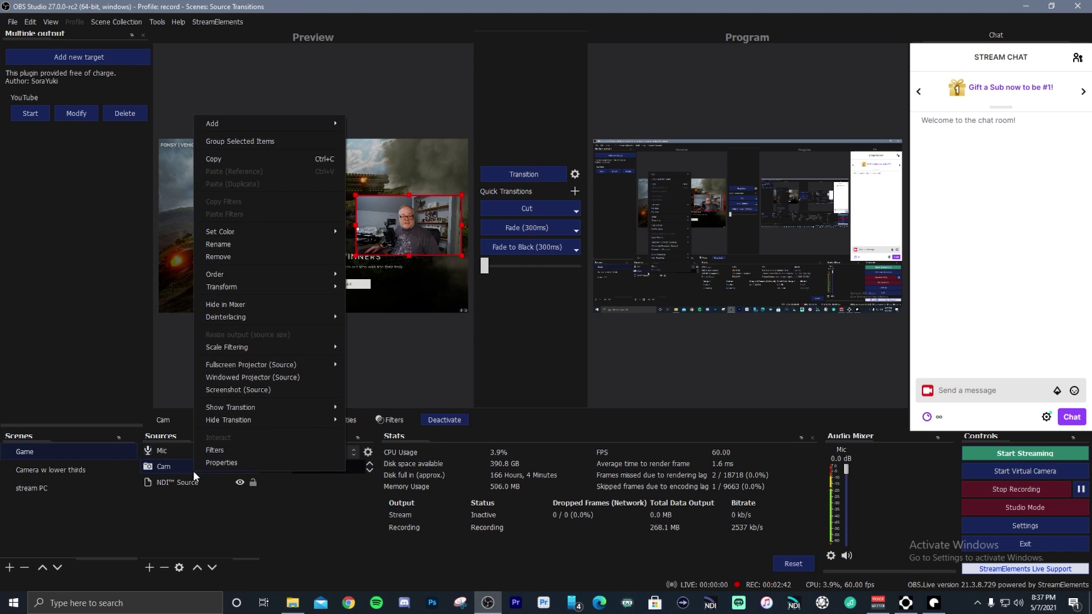
mouse_move(250, 401)
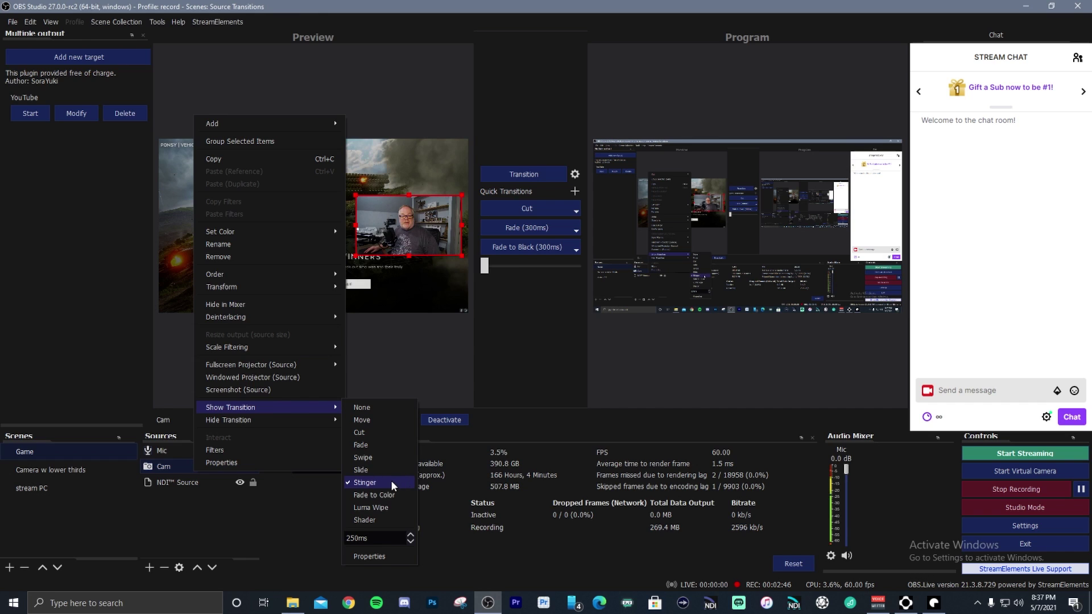
mouse_move(267, 418)
Enable the Cam stinger's track matte using 08_Transition.webm as a separate file
click(383, 483)
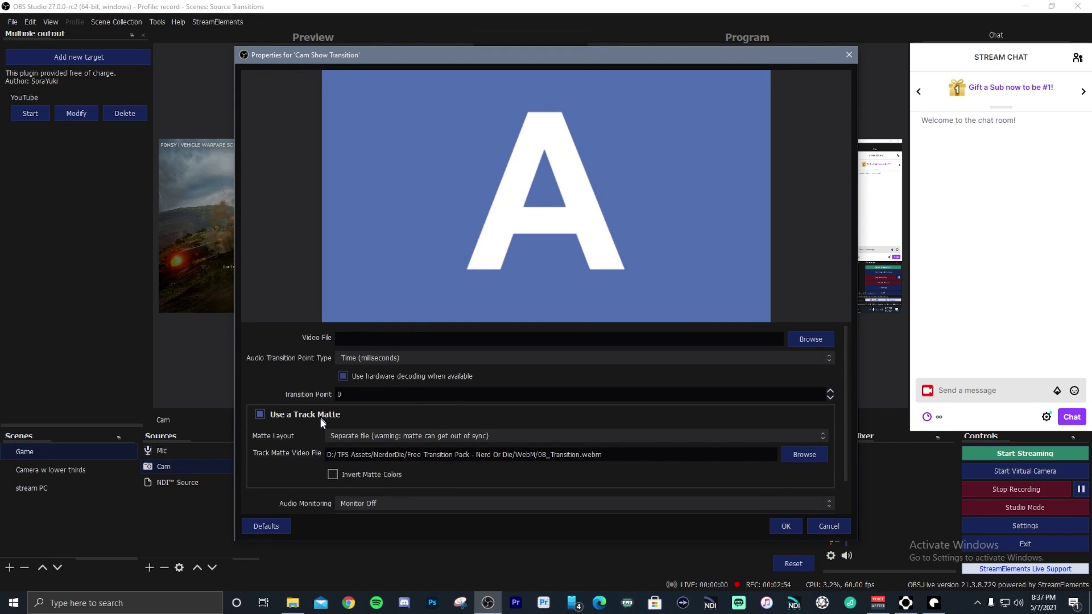
click(311, 421)
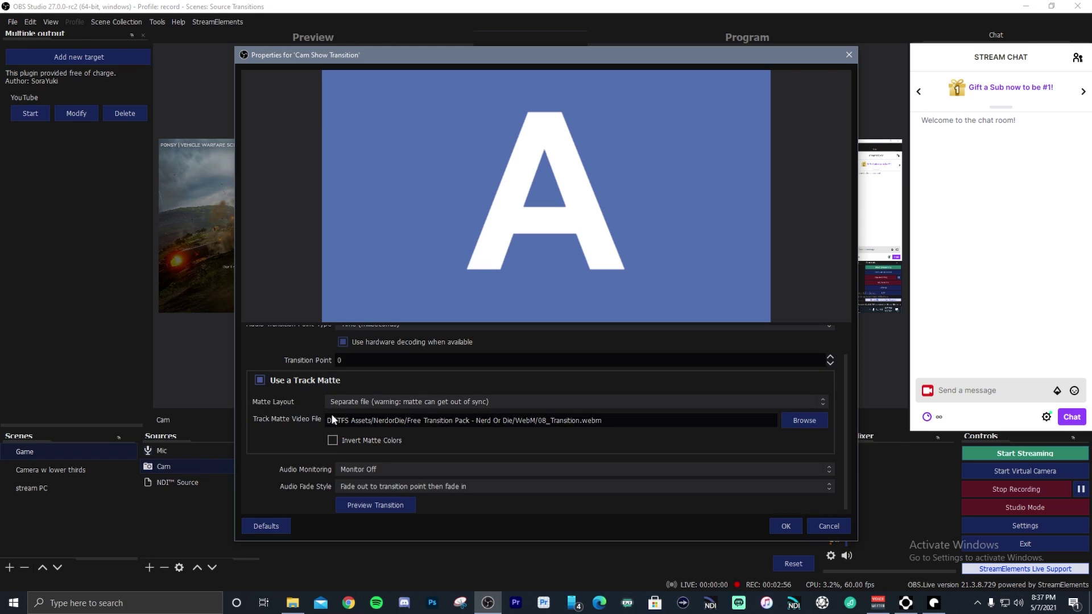
scroll(323, 421, down, 1)
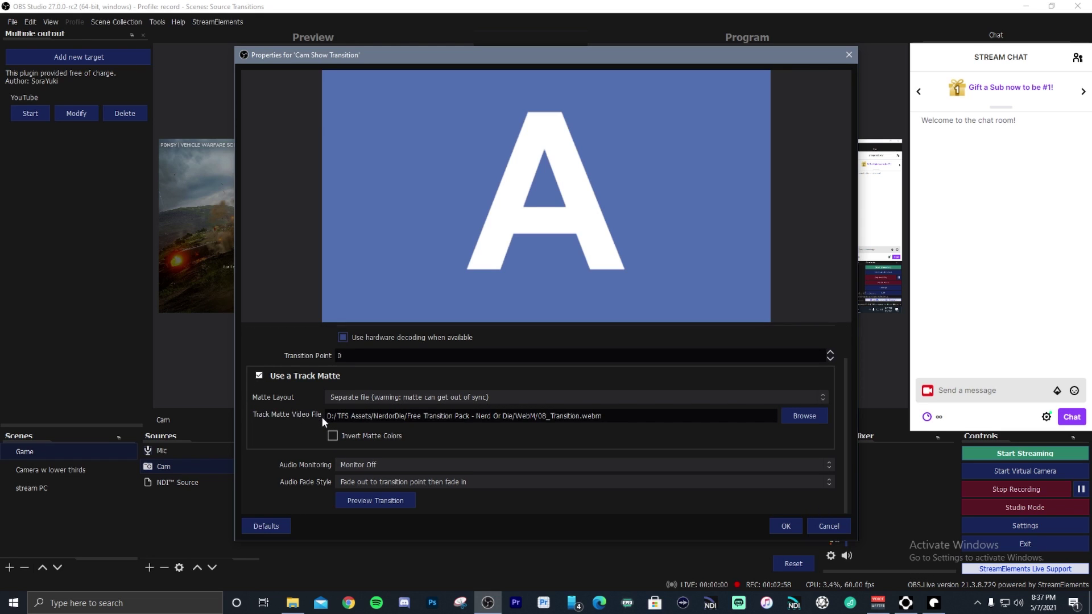
scroll(298, 427, up, 2)
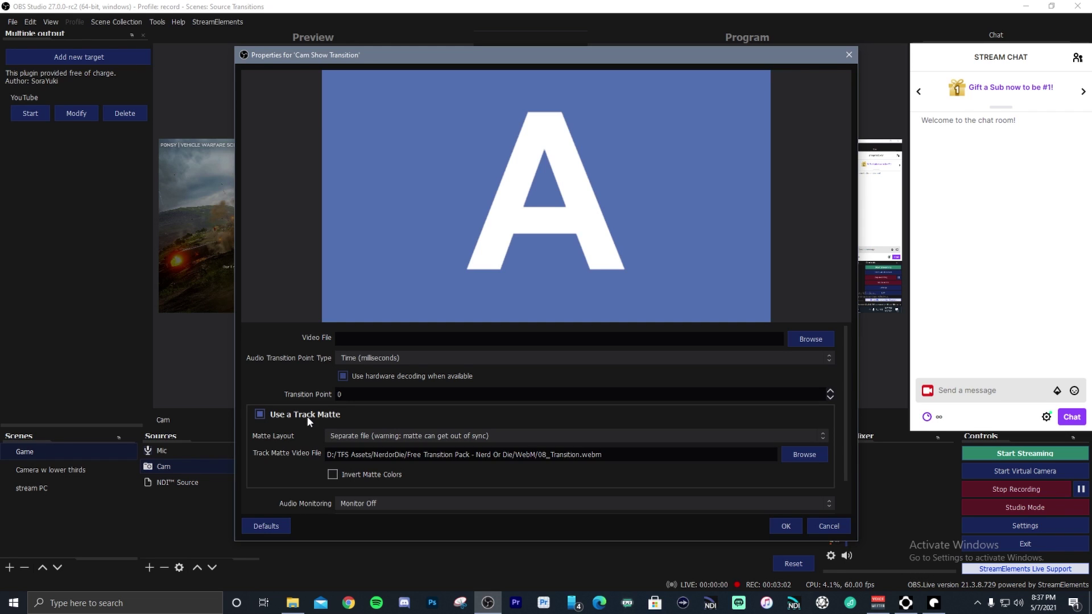
click(310, 422)
scroll(310, 425, up, 2)
scroll(296, 422, down, 2)
scroll(299, 417, up, 2)
scroll(302, 417, down, 2)
scroll(683, 443, up, 2)
scroll(281, 439, down, 2)
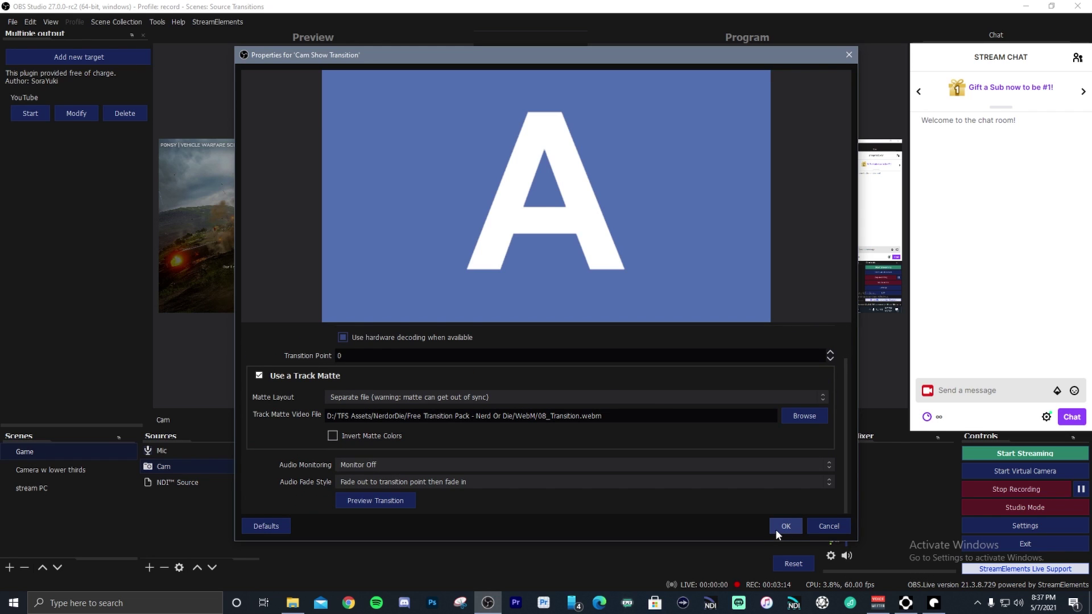